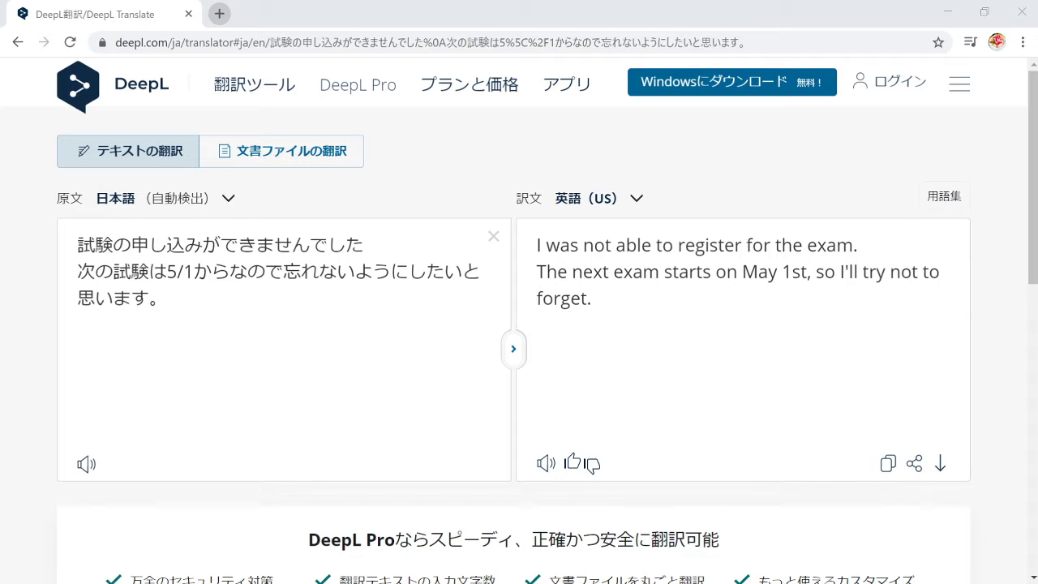
- Search Google for "depl" in a new tab, open the DeepL Translate page and decline its Windows download offer
click(628, 433)
key(ctrl+t)
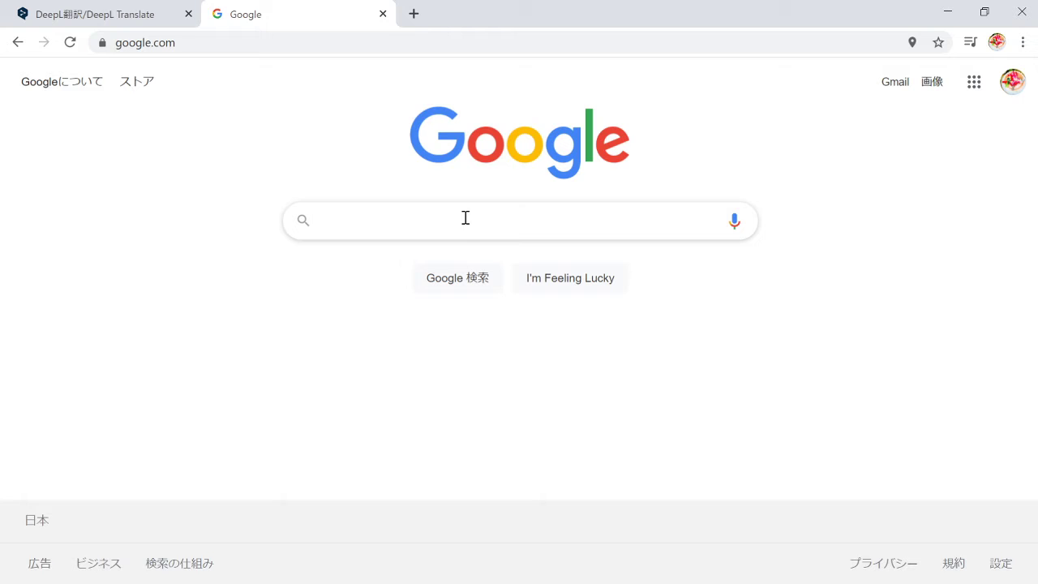
text(で)
key(BackSpace)
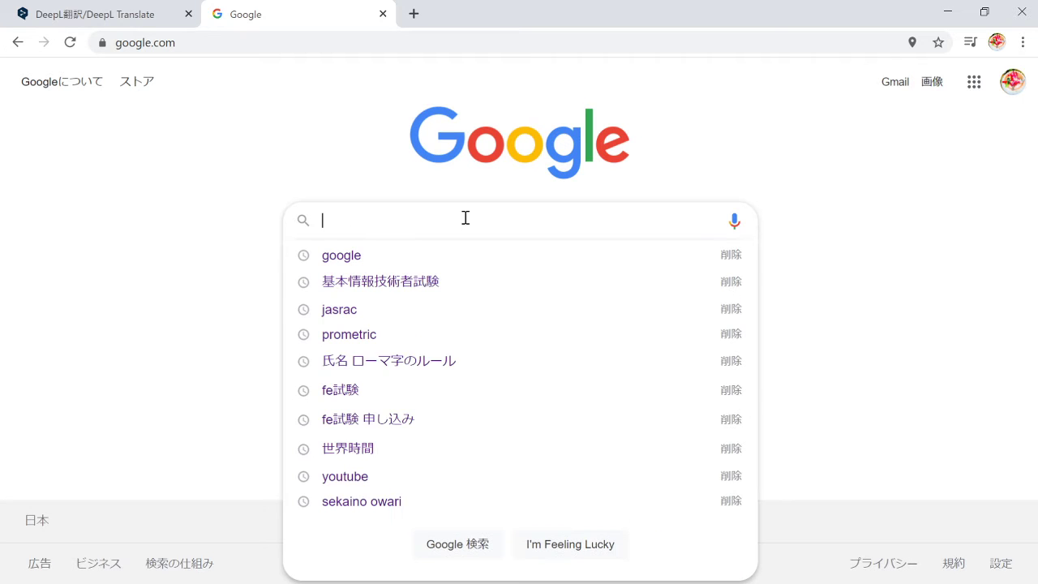
text(depl)
key(Return)
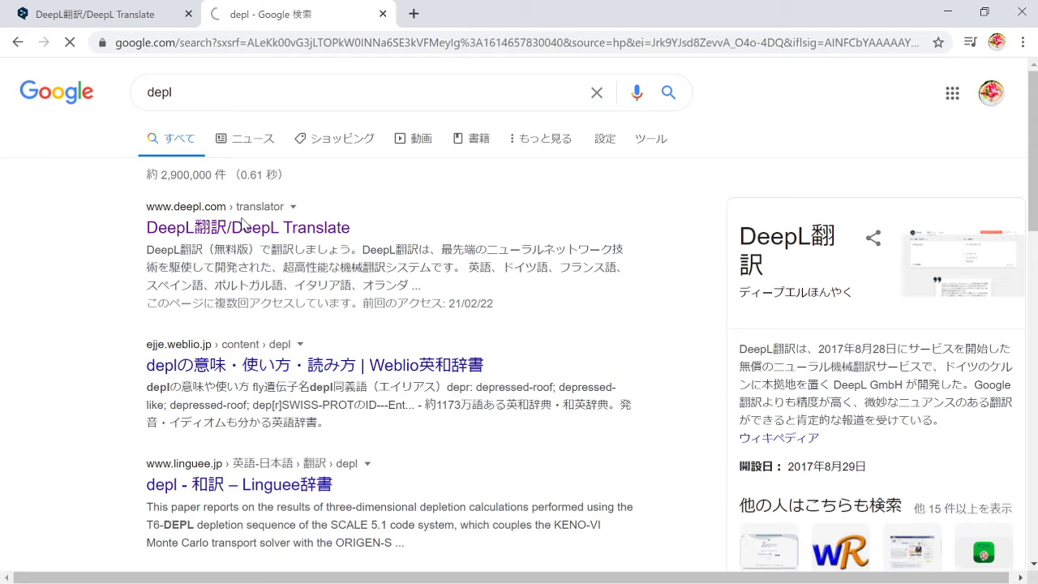
click(215, 232)
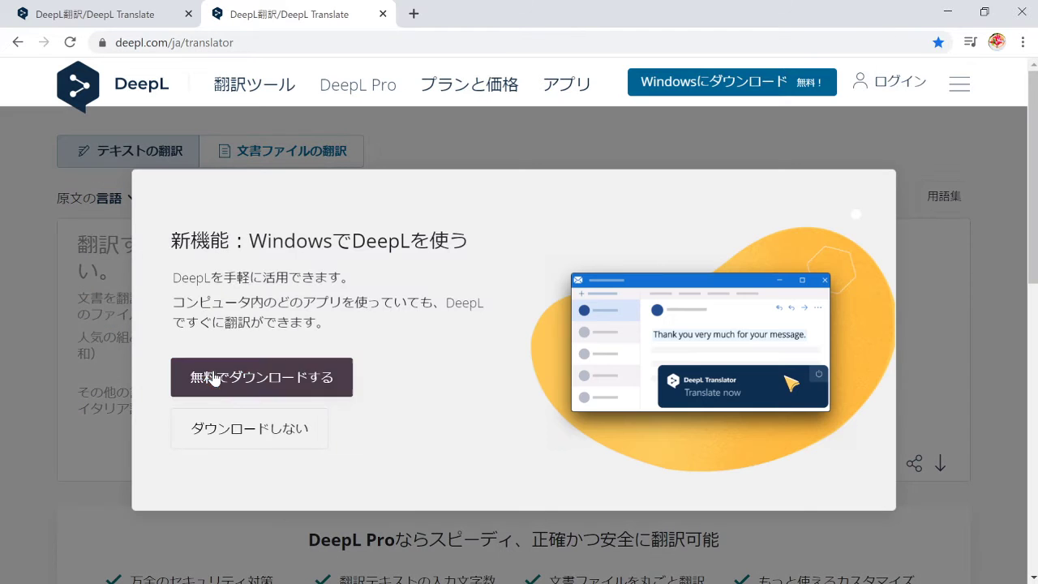
click(232, 441)
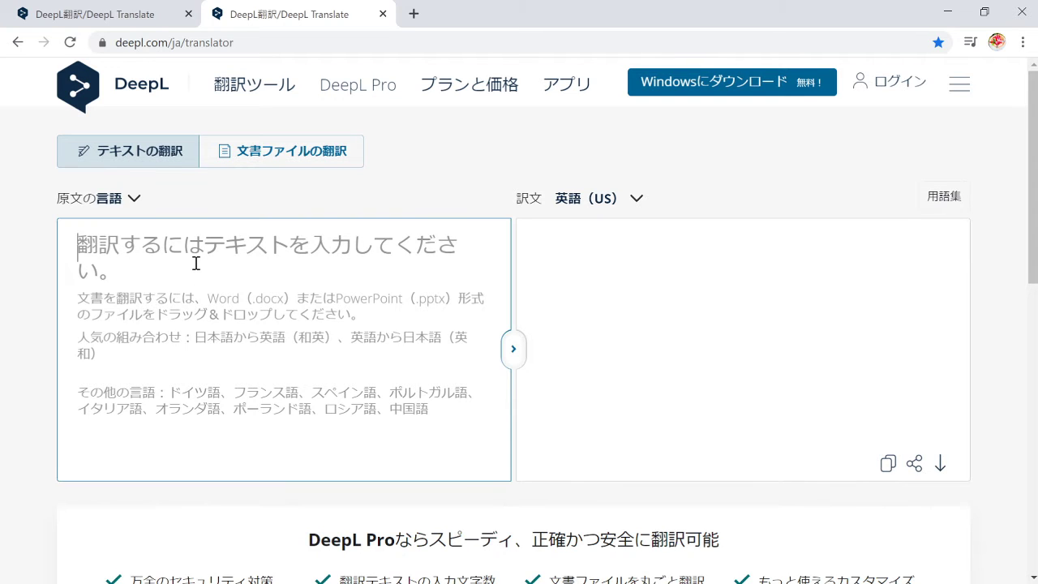
text(試験の申し込みができませんでした 次の試験は5/1からなので忘れないようにしたいと思います。)
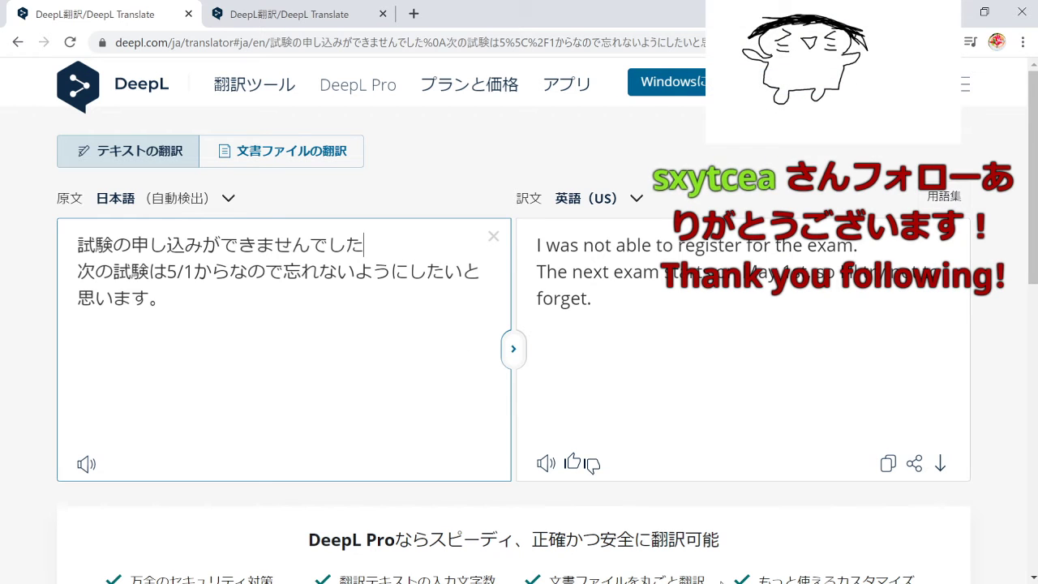
key(alt+Tab)
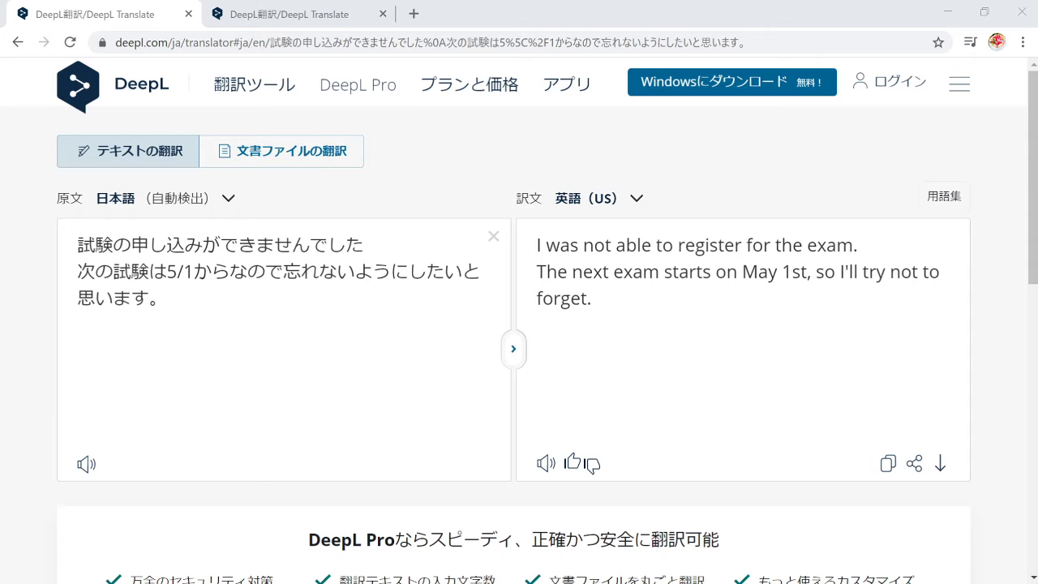
- In the second, empty DeepL tab, start the source text with "今日の配信は"
click(313, 8)
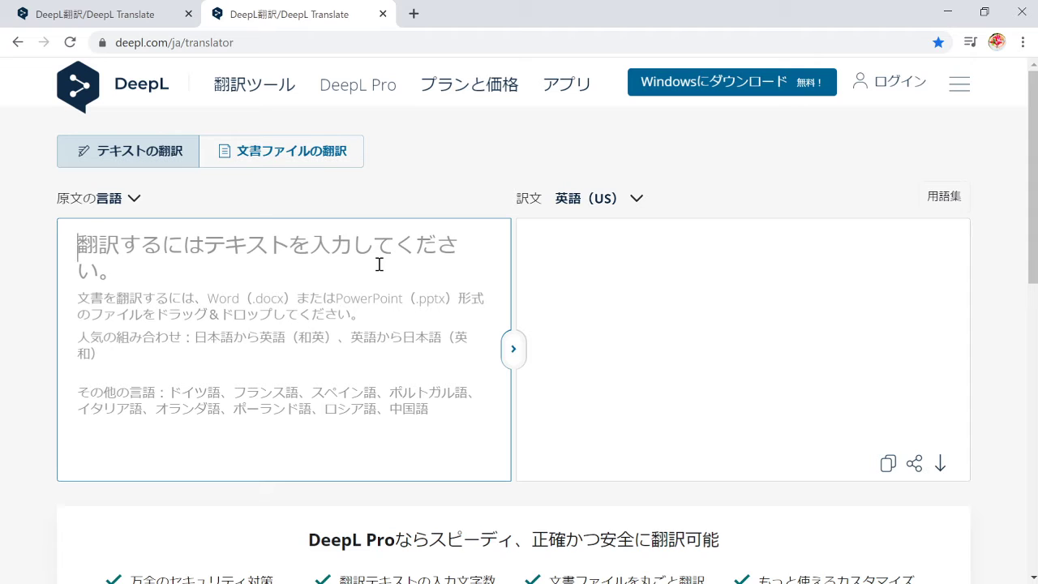
text(su)
key(BackSpace)
key(BackSpace)
text(kyounohaisn)
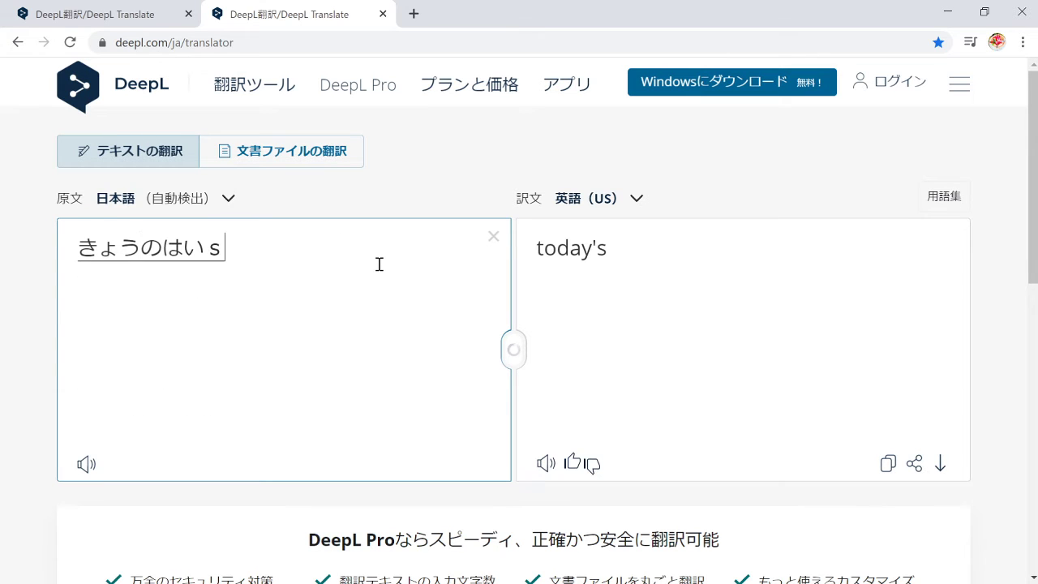
key(space)
key(Return)
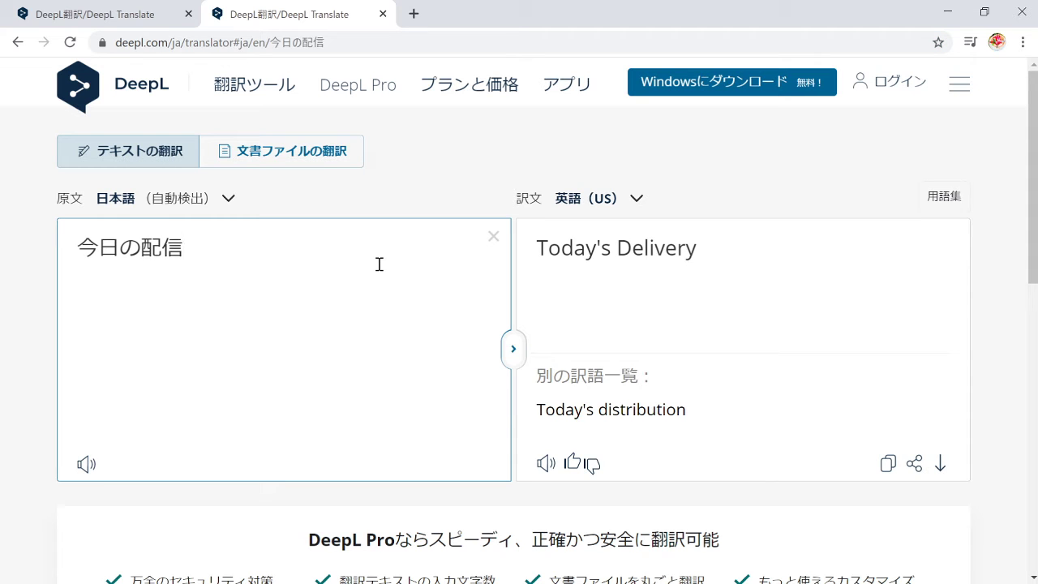
text(ha)
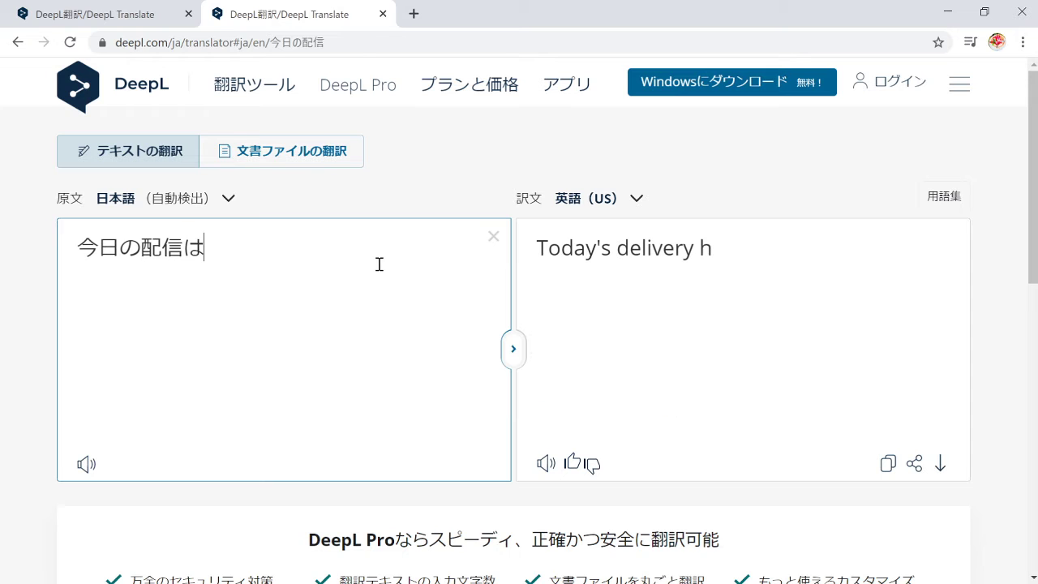
key(Return)
- Continue the source sentence with "少し話して", without a comma after 少し
text(sukods)
key(BackSpace)
key(BackSpace)
text(si)
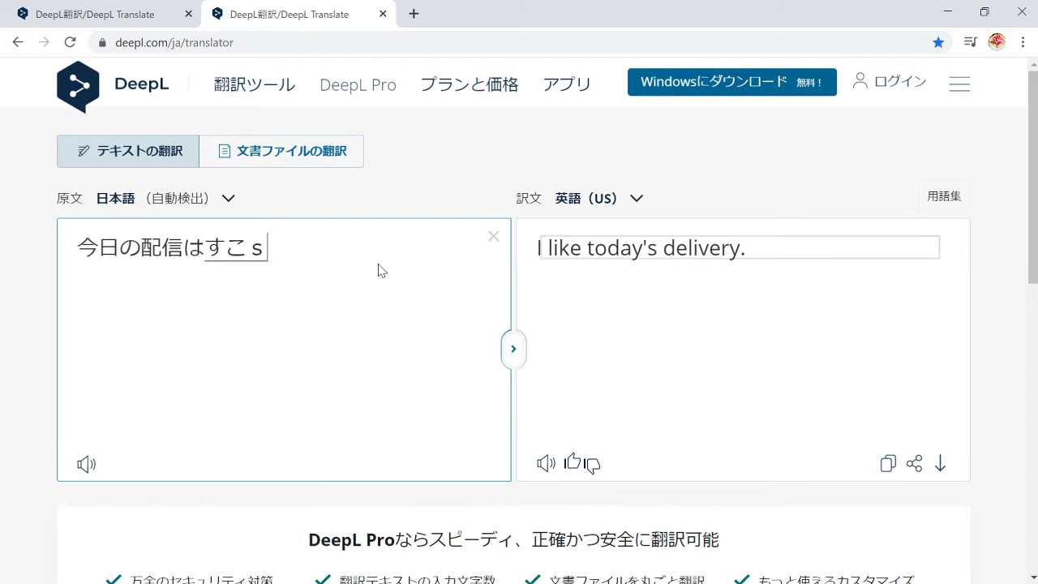
key(space)
key(Return)
text(,)
key(Return)
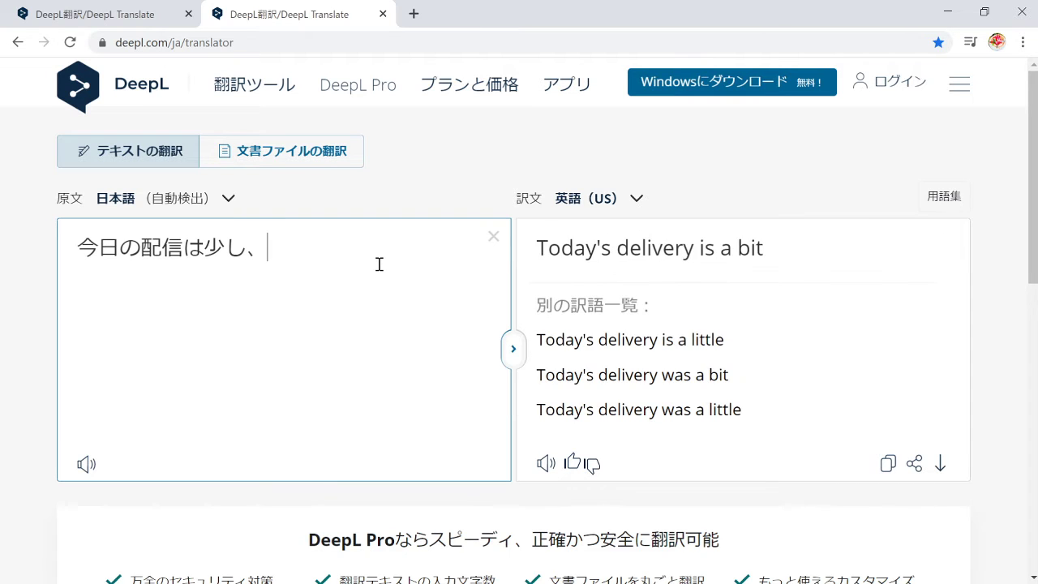
key(BackSpace)
text(hanasite)
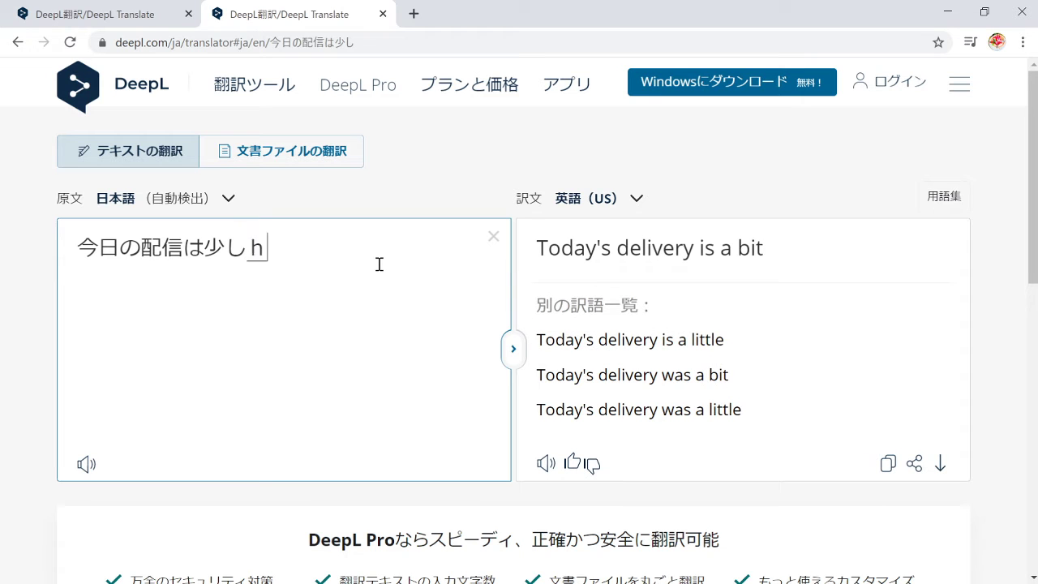
key(space)
key(Return)
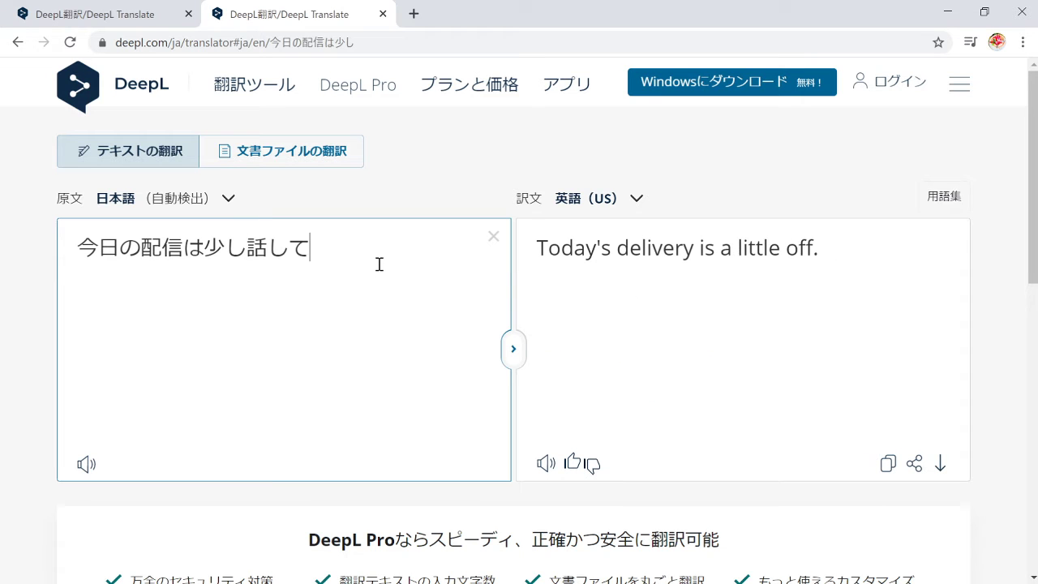
- Finish the source sentence with "終わりにしたいと思います..."
text(owarinisite)
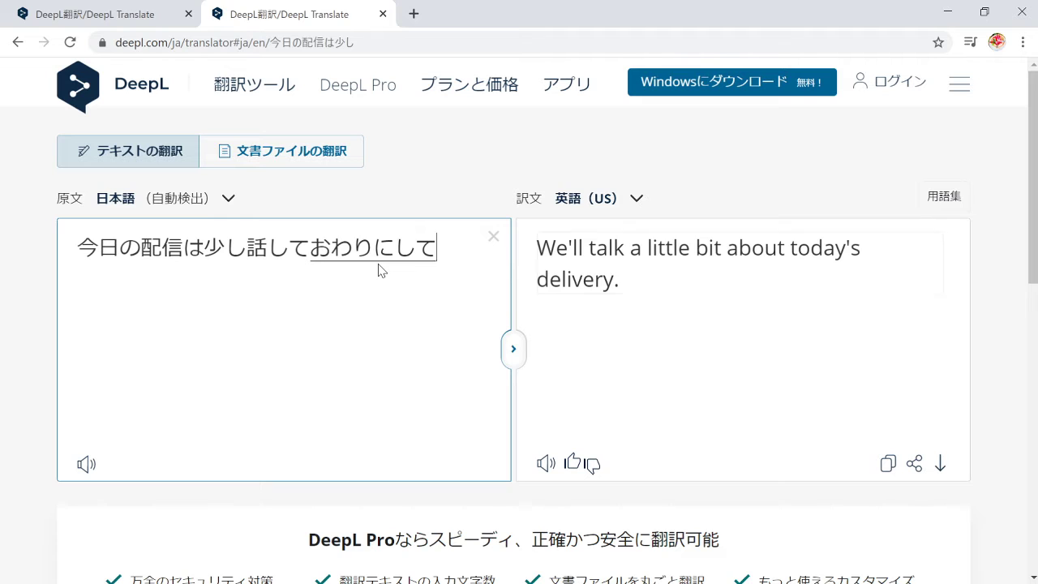
key(BackSpace)
text(taitoomoimasu)
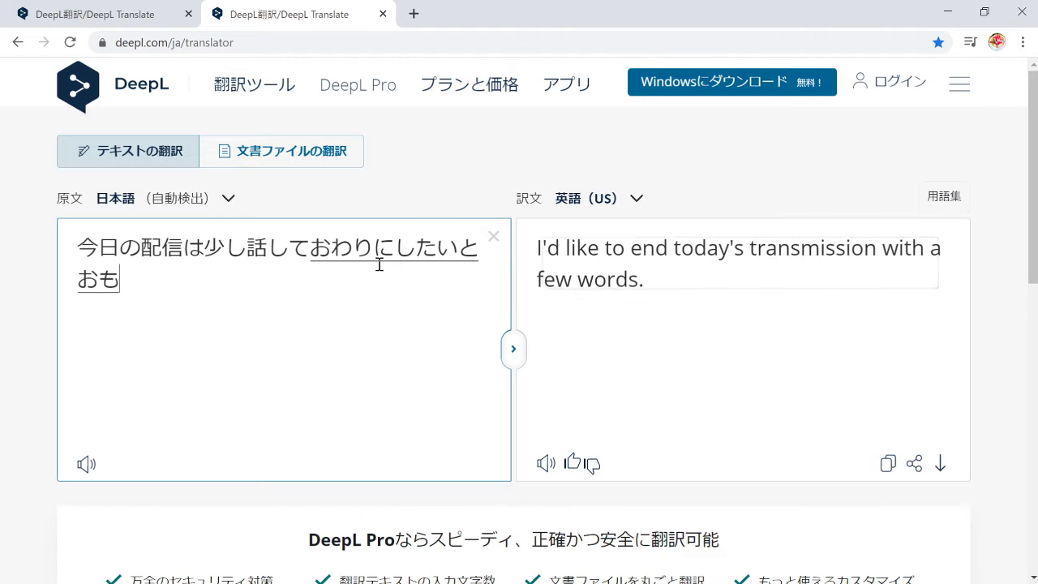
key(space)
key(Return)
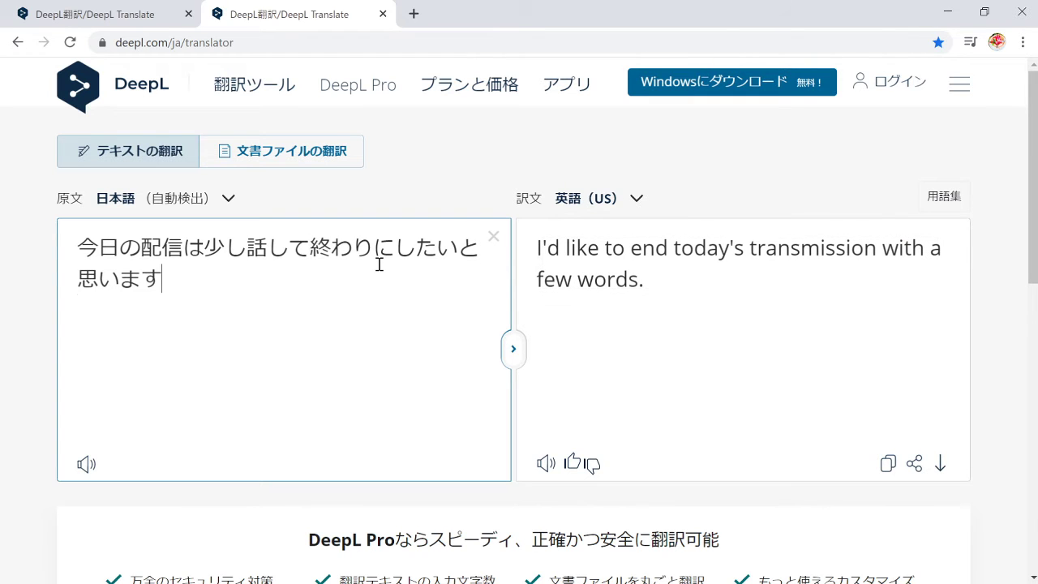
text(...)
- Add the line "I was not able to register for the exam..." below the Japanese sentence in the source text
click(679, 287)
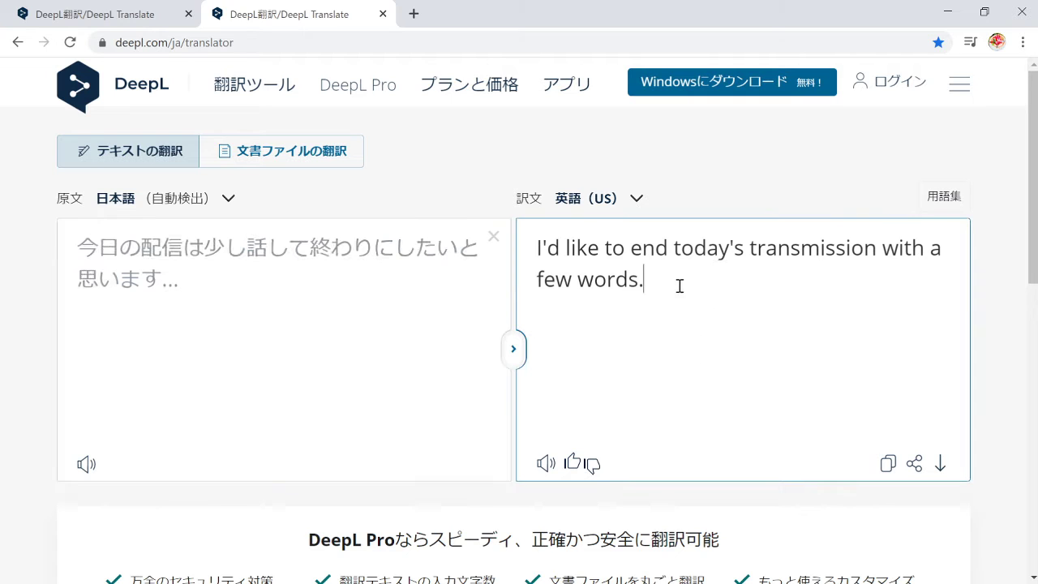
key(ctrl+a)
click(358, 304)
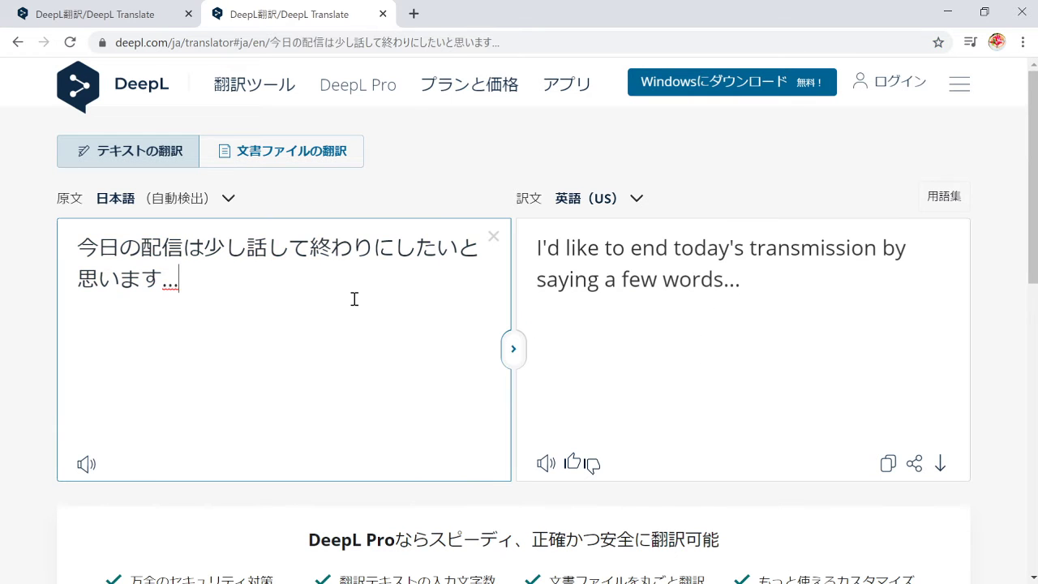
key(Return)
text(I was not able to register for the exam...)
key(Return)
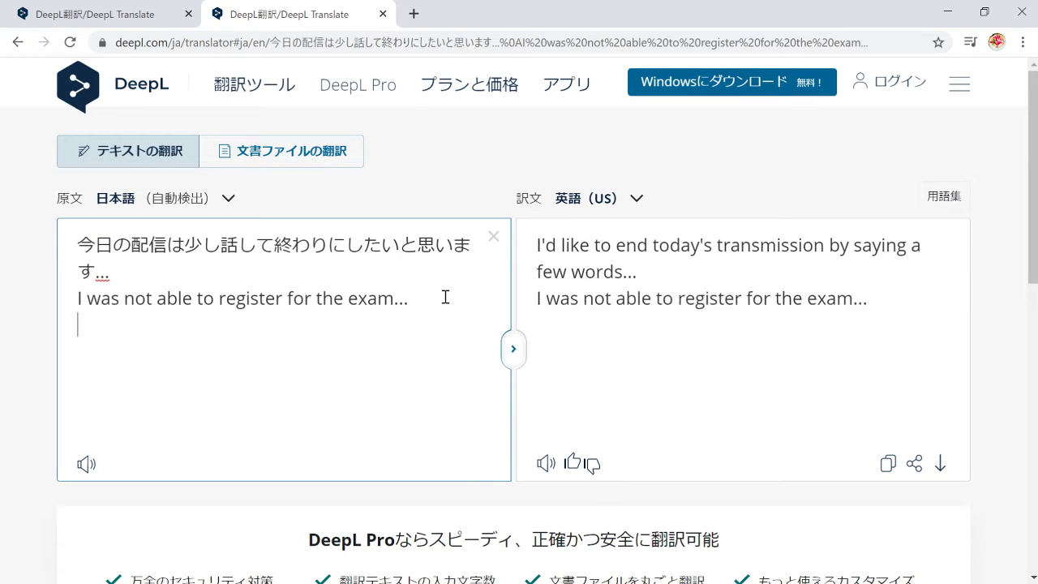
- Leave a blank line and add the time slots "13:00~13:30" and "17:00~17:30" on separate lines
key(Return)
text(13)
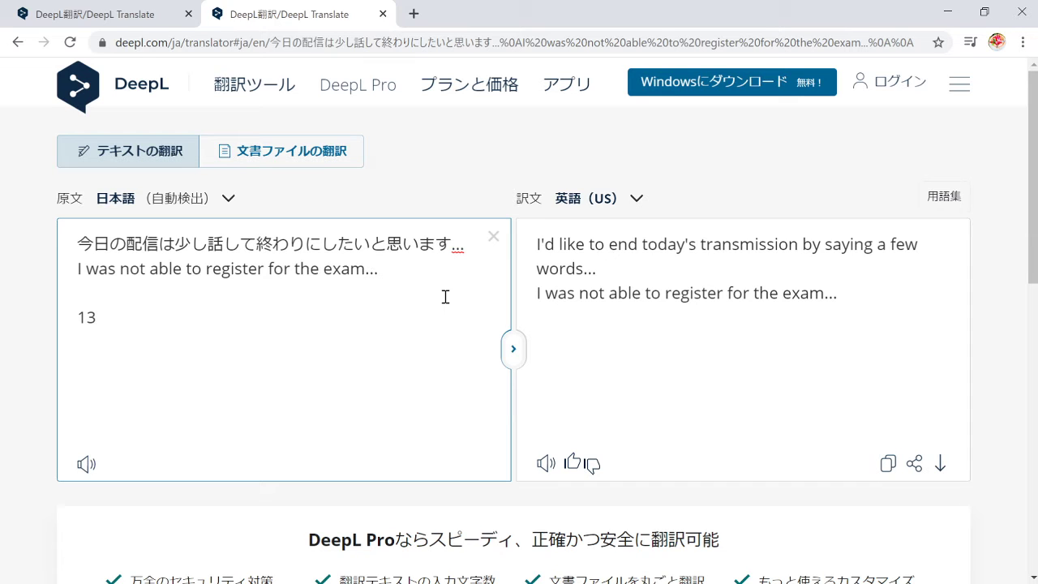
text(:00~13:3)
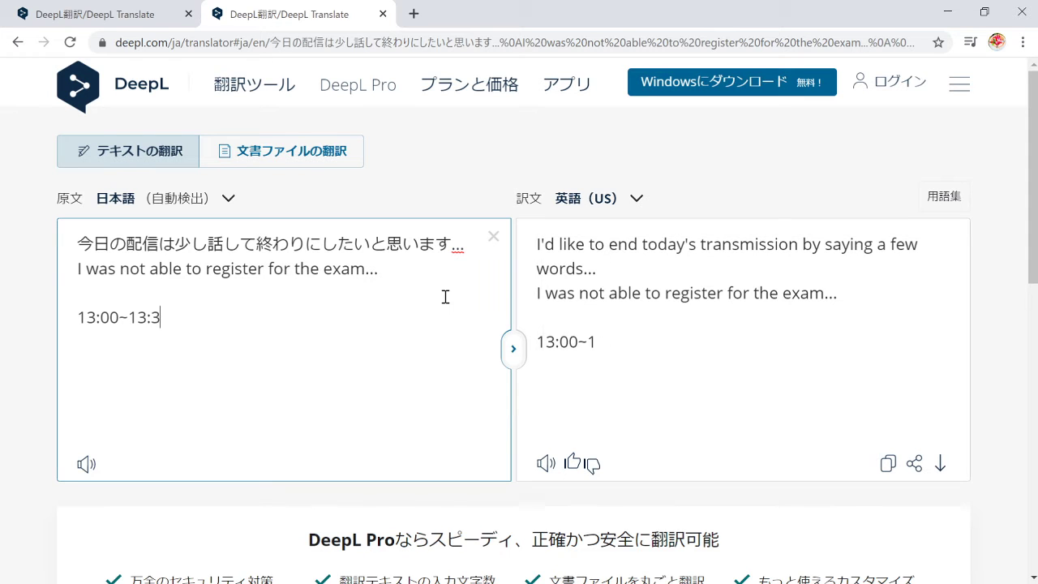
text(0)
key(Return)
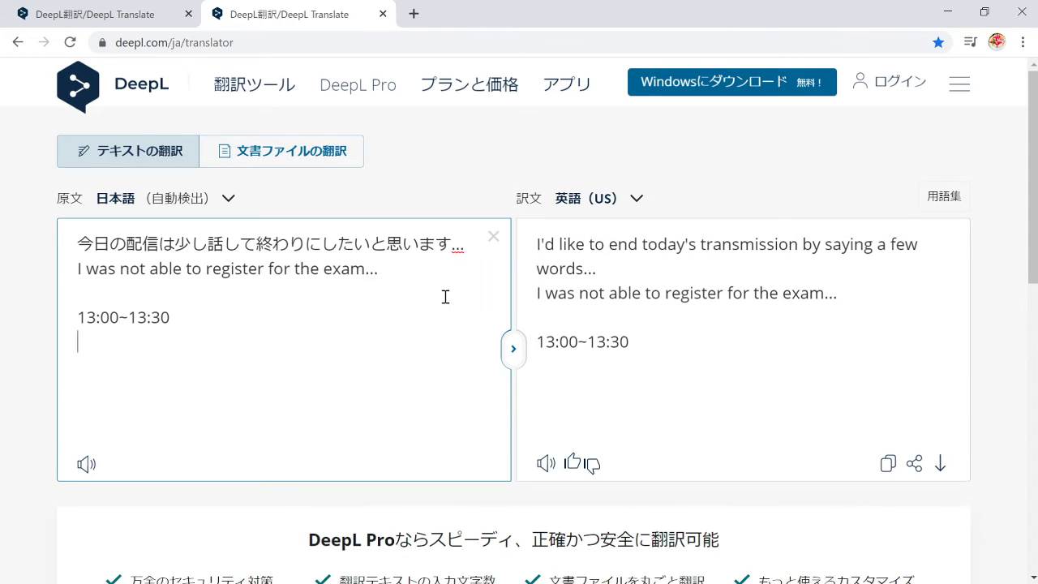
text(17:00~1)
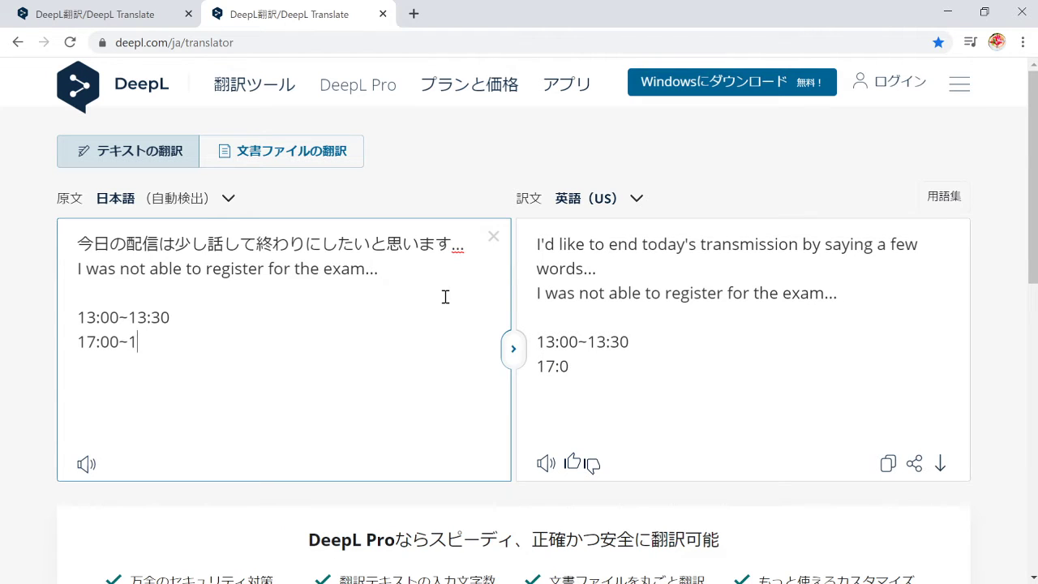
text(7:30)
- Append "(JPT)" to both time slots in the source text
key(Up)
text(())
key(Left)
text(JPT)
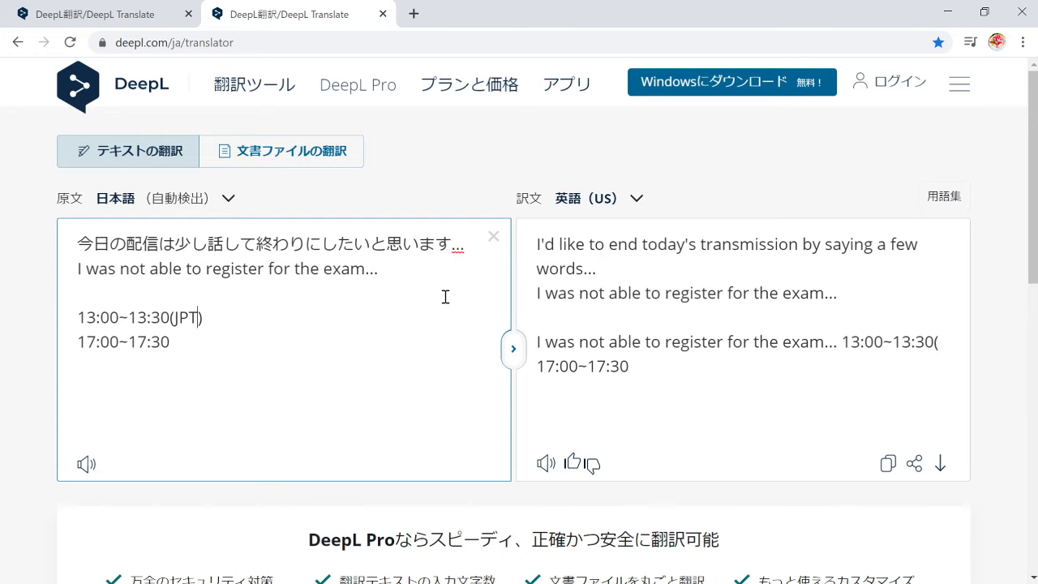
key(Down)
text(())
key(Left)
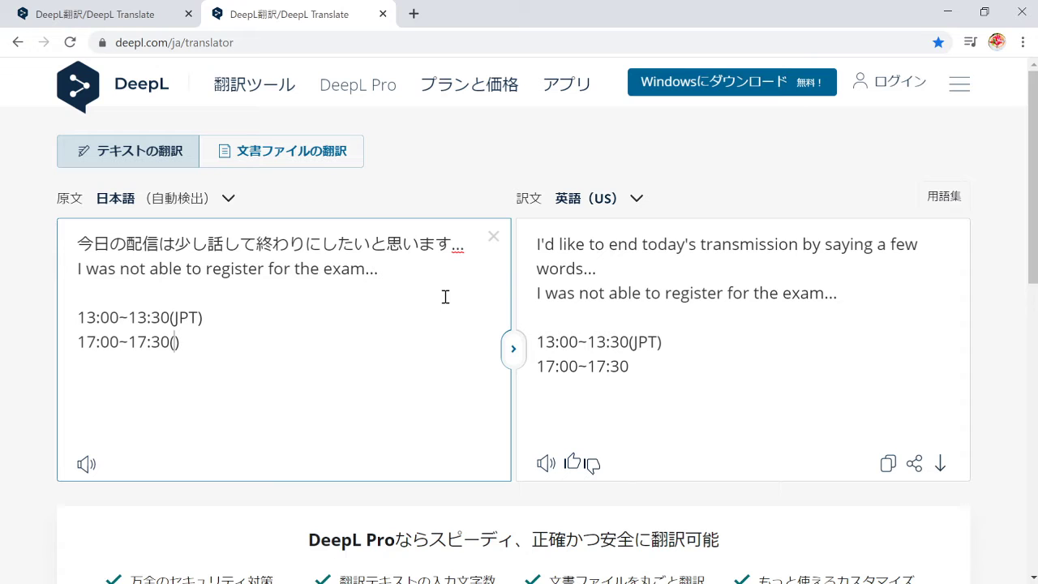
text(JPT)
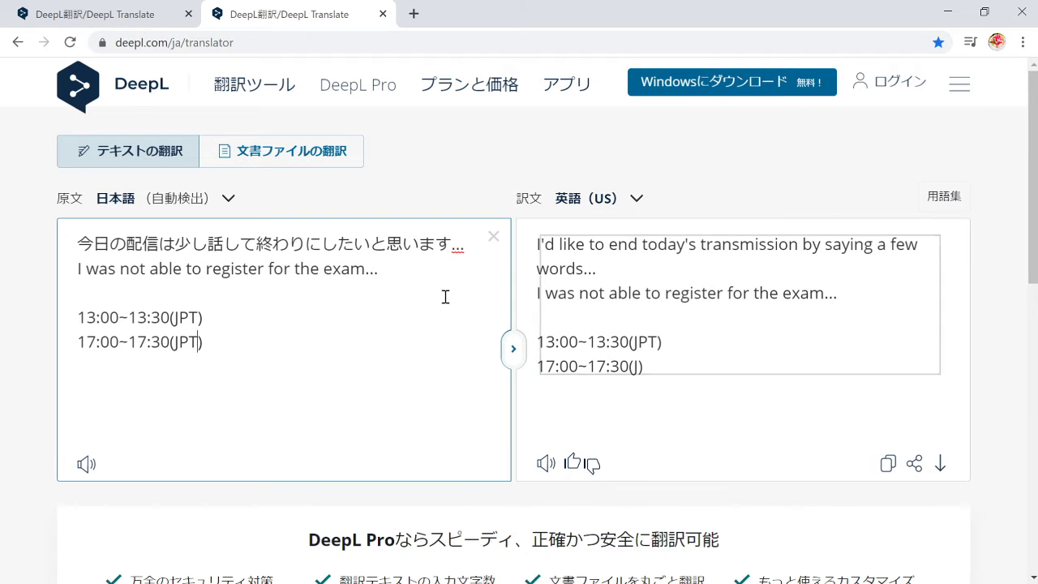
- Insert the heading line "今日の配信" above the two time slots, keeping a blank line before it
key(Up)
key(Up)
key(Return)
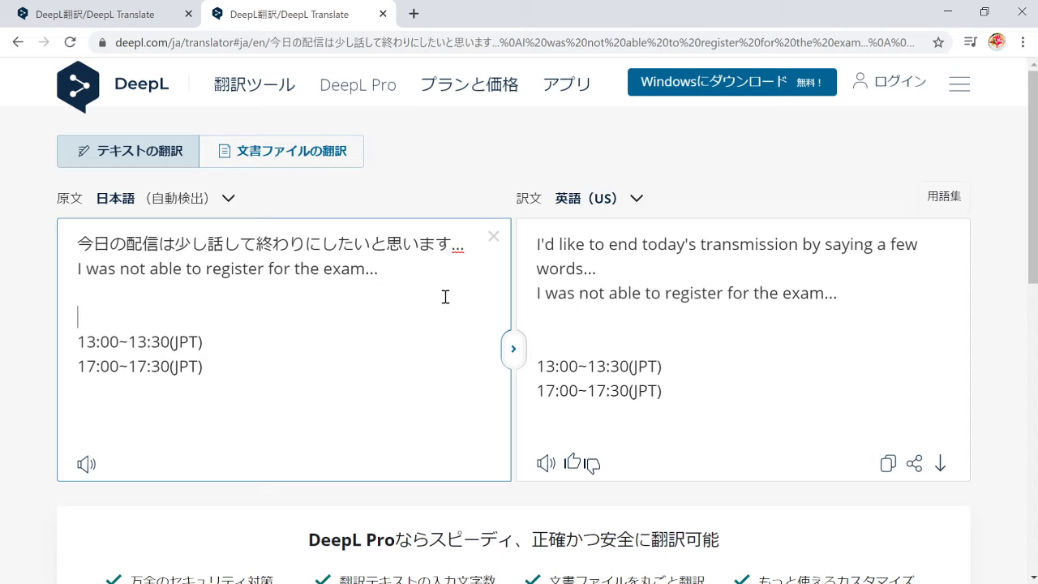
text(T)
key(BackSpace)
text(kyou)
key(BackSpace)
key(BackSpace)
key(BackSpace)
key(BackSpace)
text(kyounohaishin)
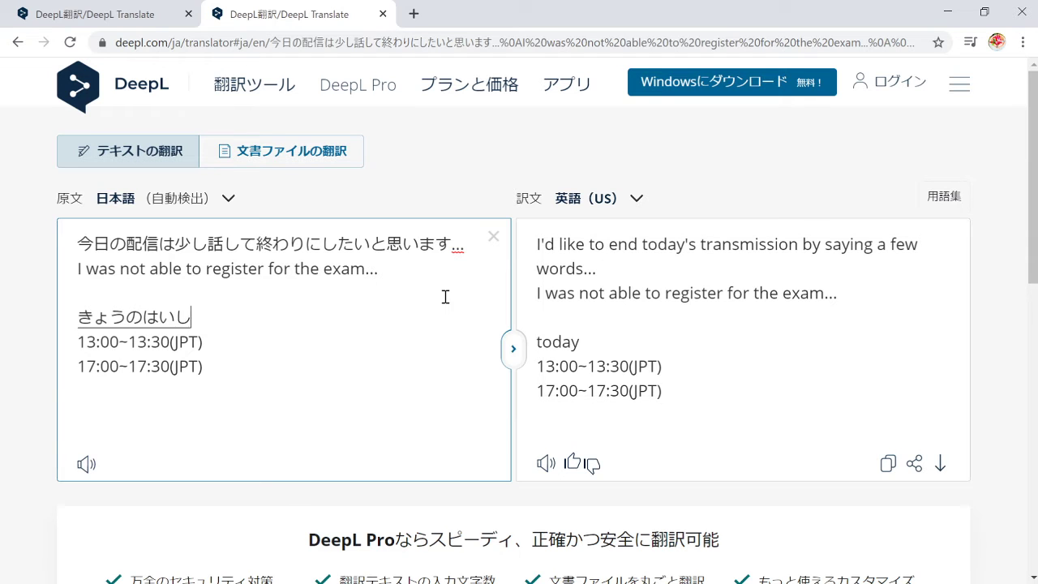
key(space)
key(Return)
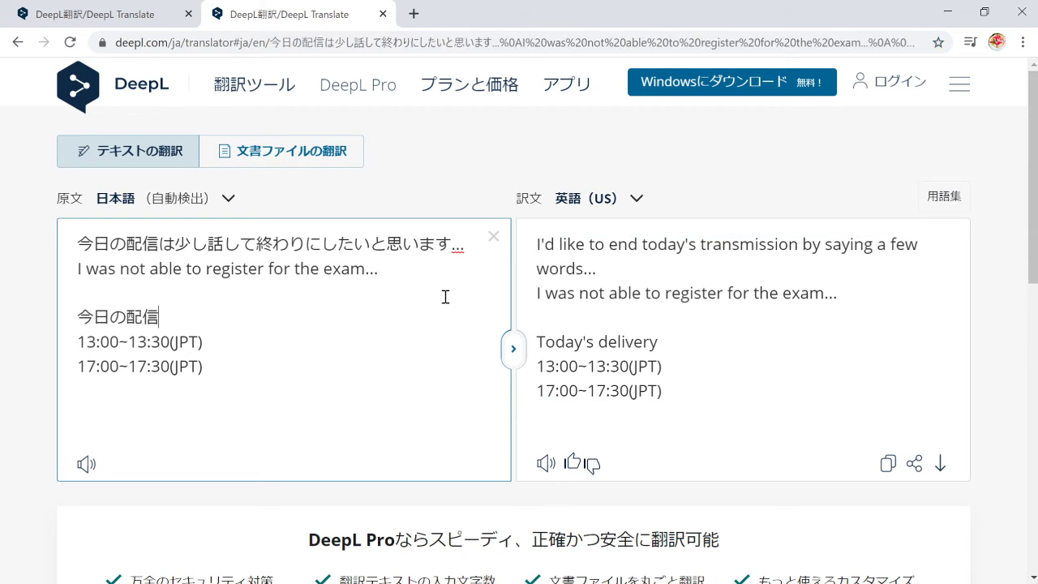
- Add "Today's streaming" after a space in the schedule heading, and select the whole source message
text(())
key(BackSpace)
key(BackSpace)
key(space)
text(Today's streaming)
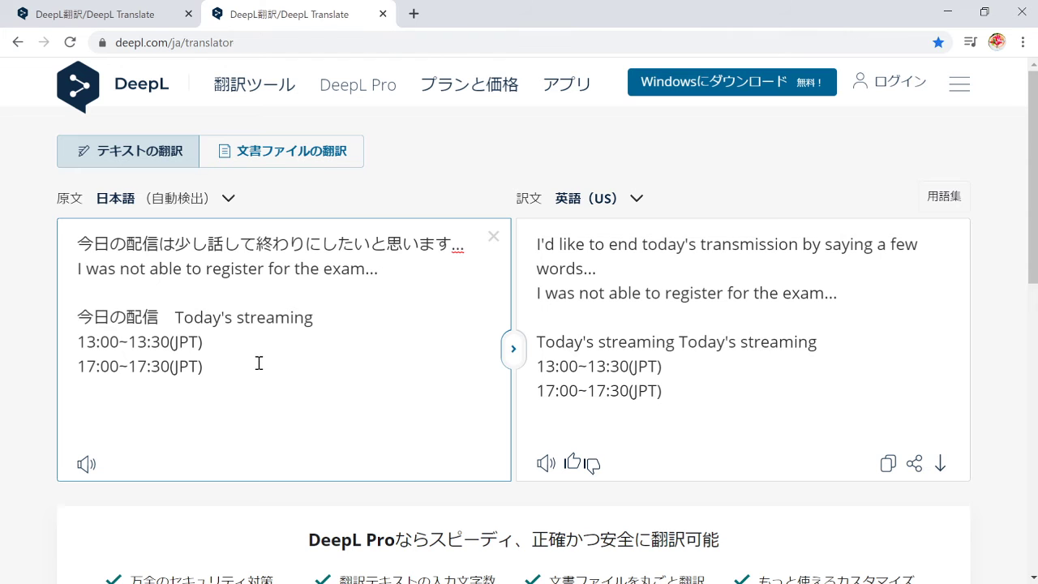
drag(257, 364, 52, 252)
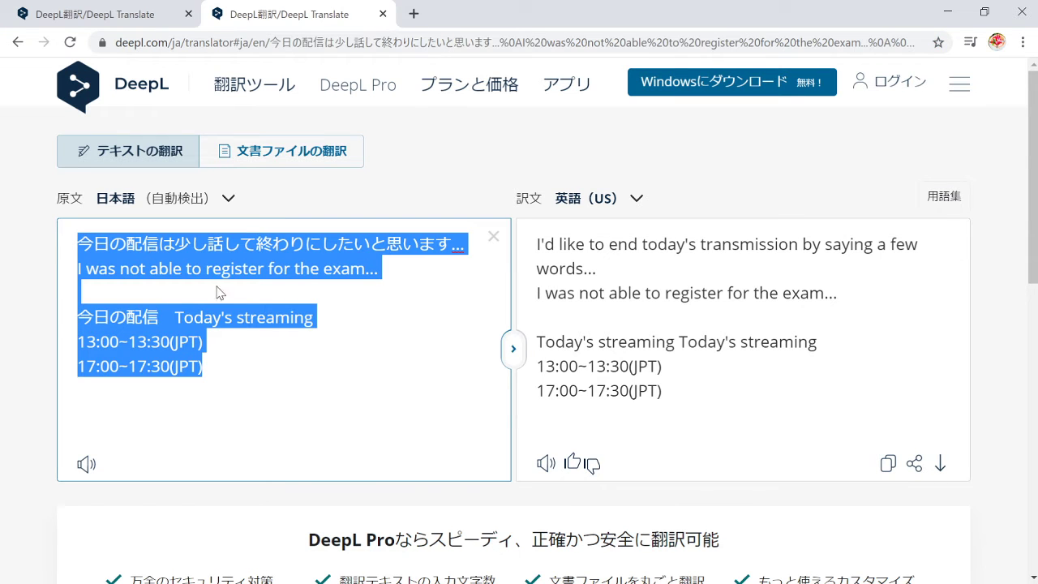
- In the first DeepL tab, end the source line "試験の申し込みができませんでした" with an ellipsis
click(91, 6)
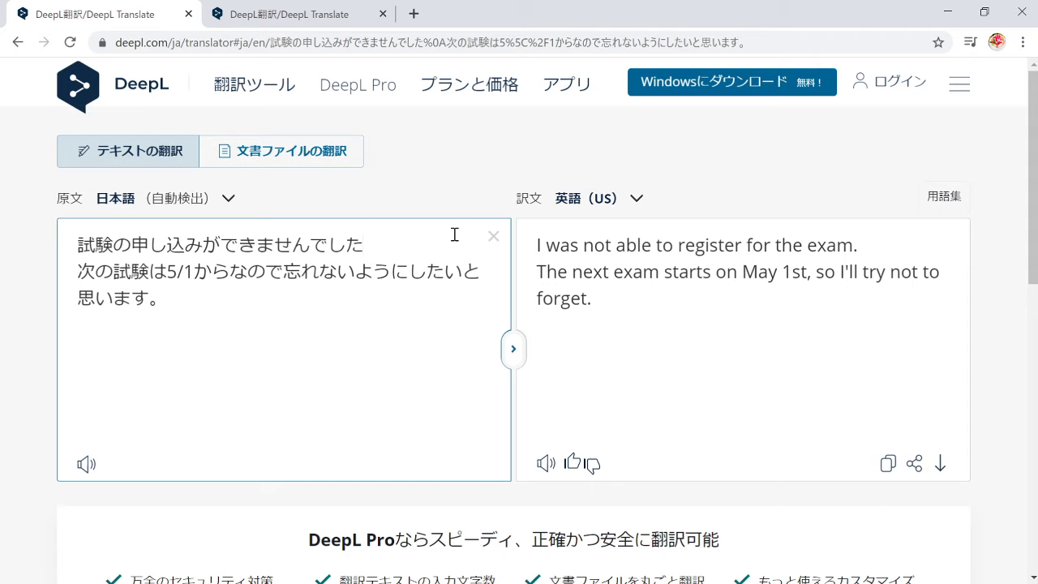
text(。)
key(BackSpace)
text(…)
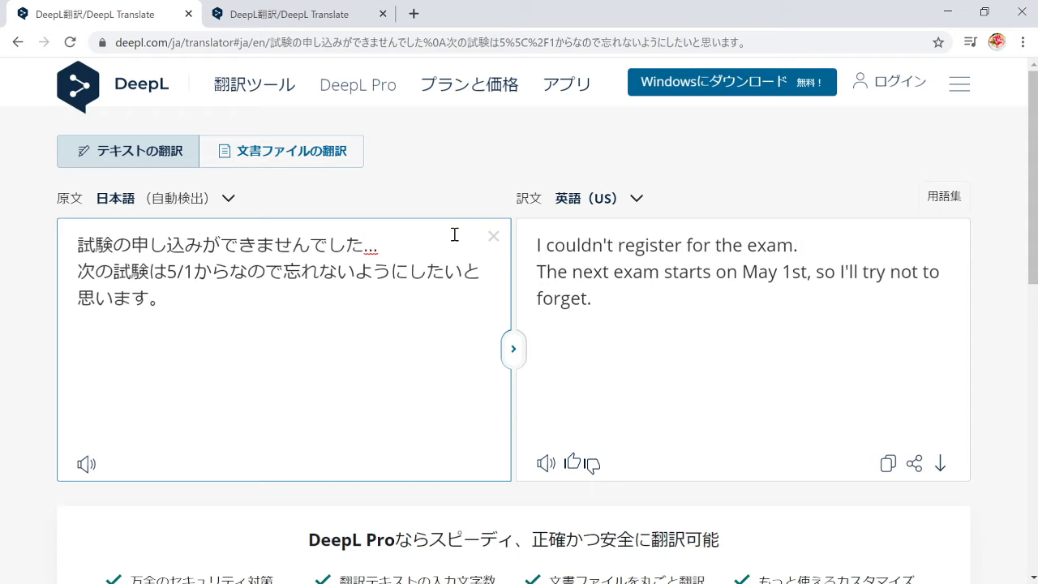
- Add the crying emoticon "(T_T)" after the ellipsis in the first line of the source text
text(kao)
key(space)
key(Escape)
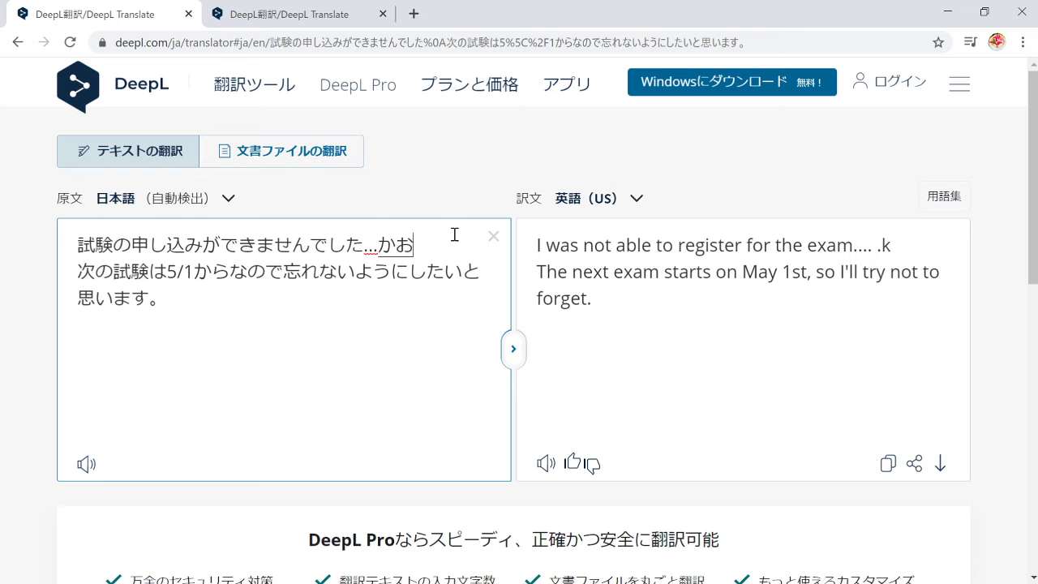
text(moji)
key(space)
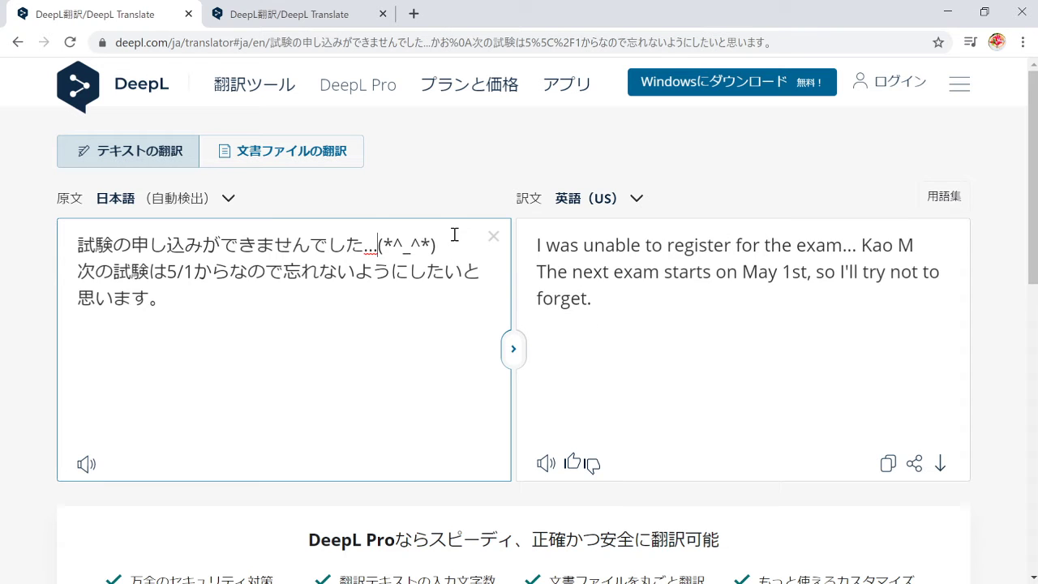
key(space)
key(Return)
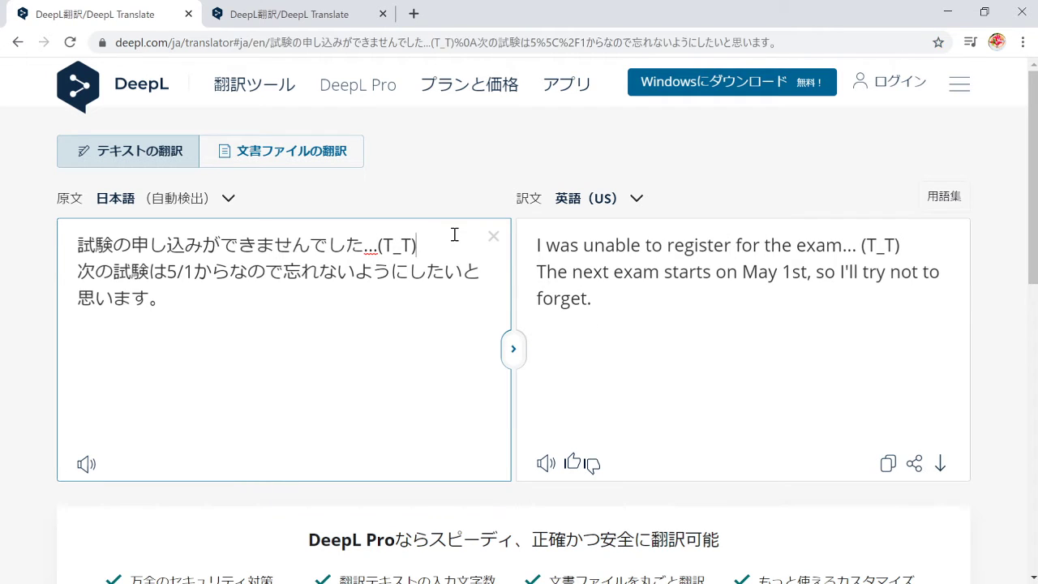
- Append the two-sentence English translation below the Japanese lines in the first tab's source text, and copy the whole bilingual message
drag(607, 300, 401, 294)
click(320, 25)
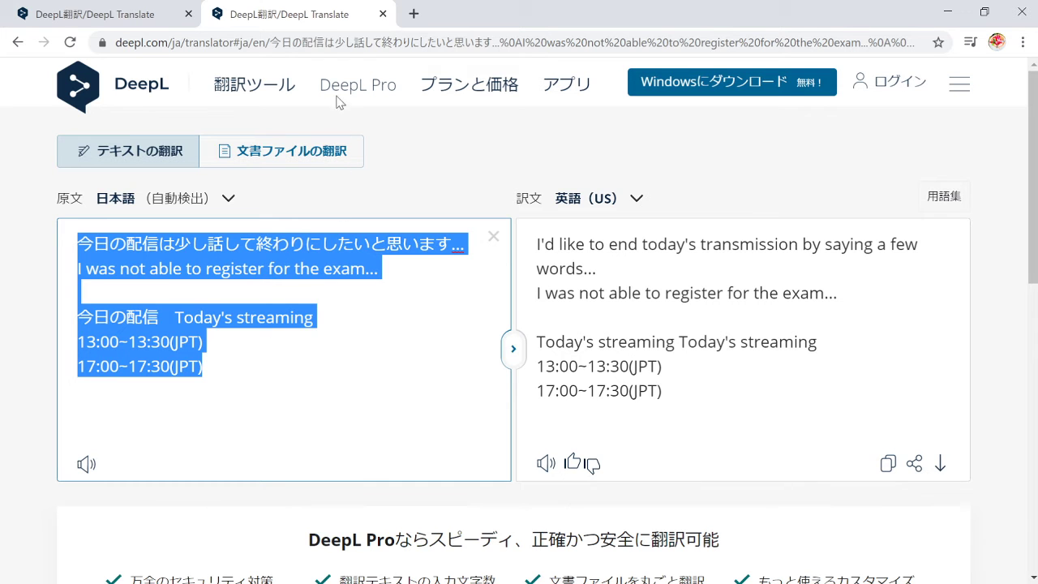
click(142, 13)
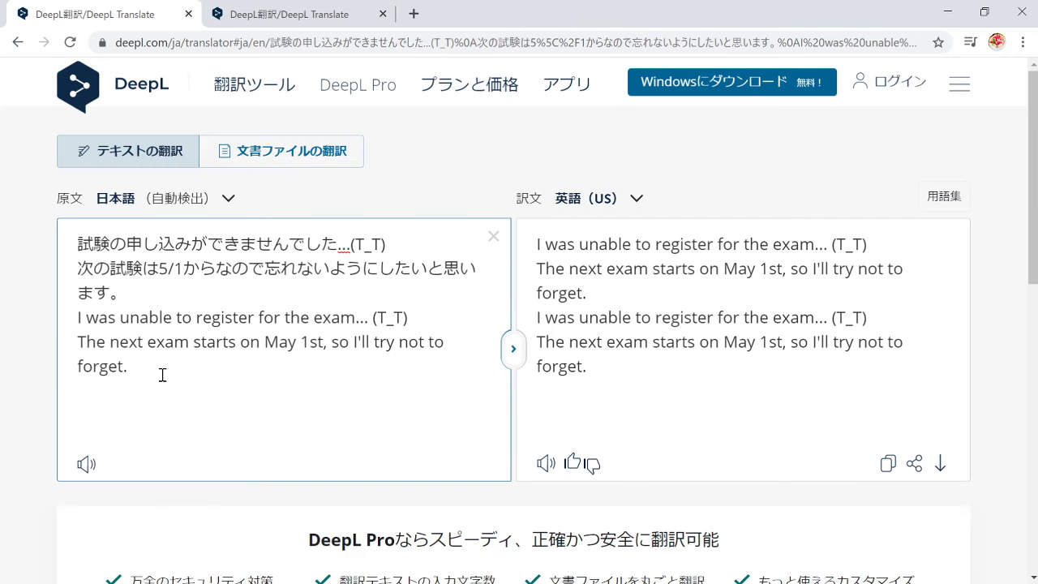
drag(162, 373, 78, 235)
key(ctrl+c)
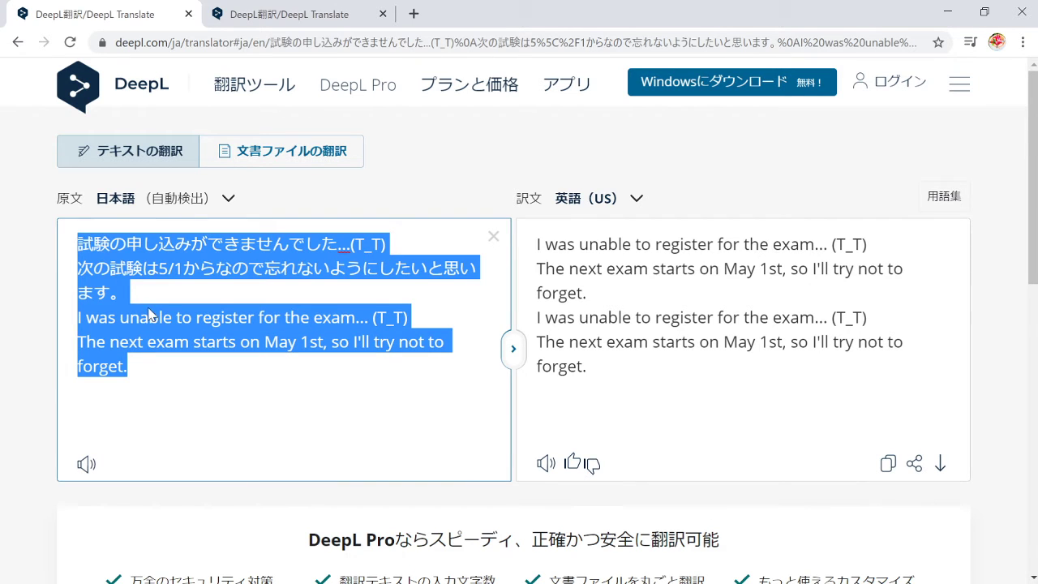
key(alt+Tab)
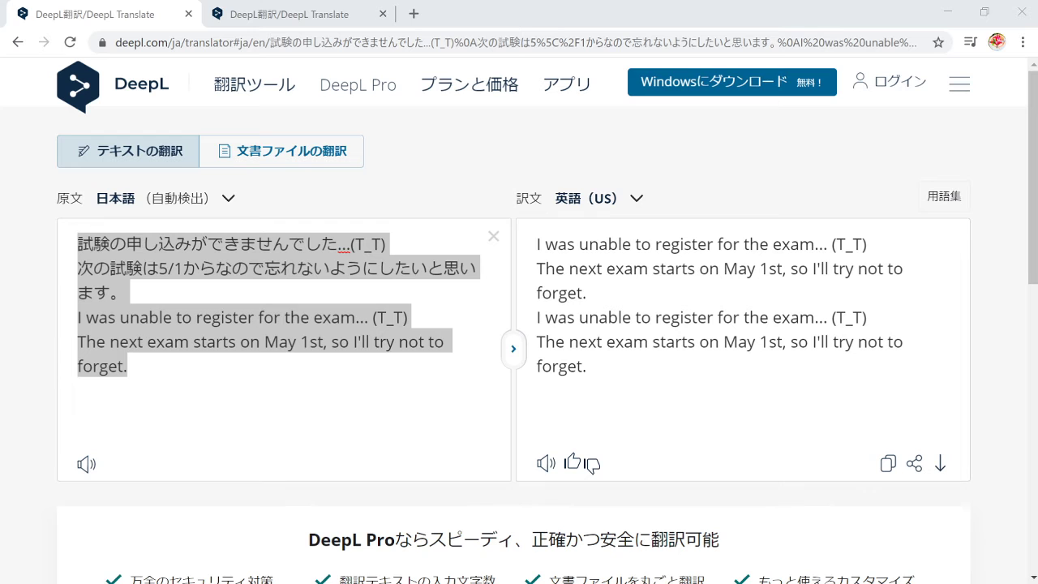
key(alt+Tab)
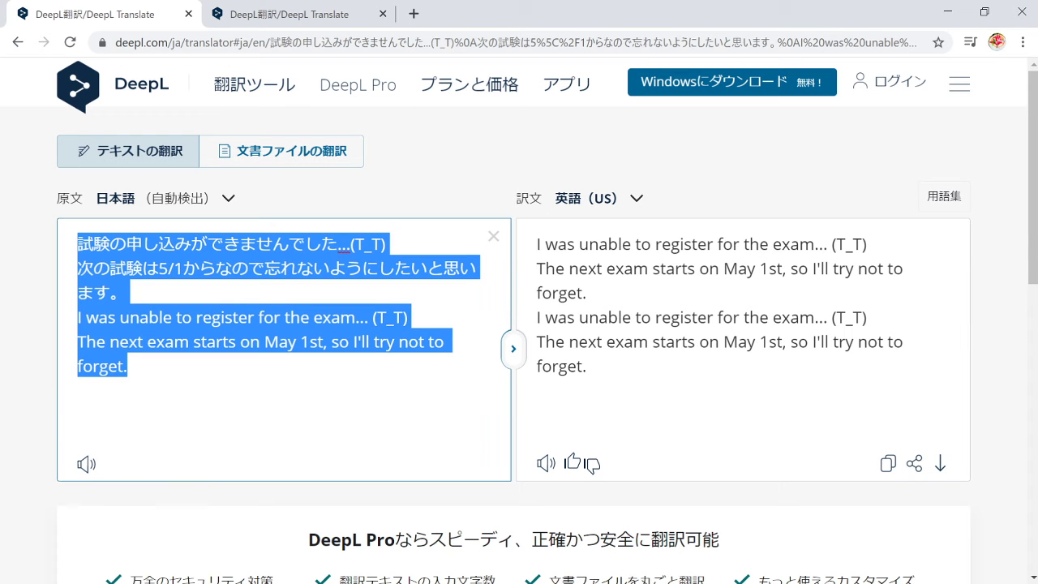
key(alt+Tab)
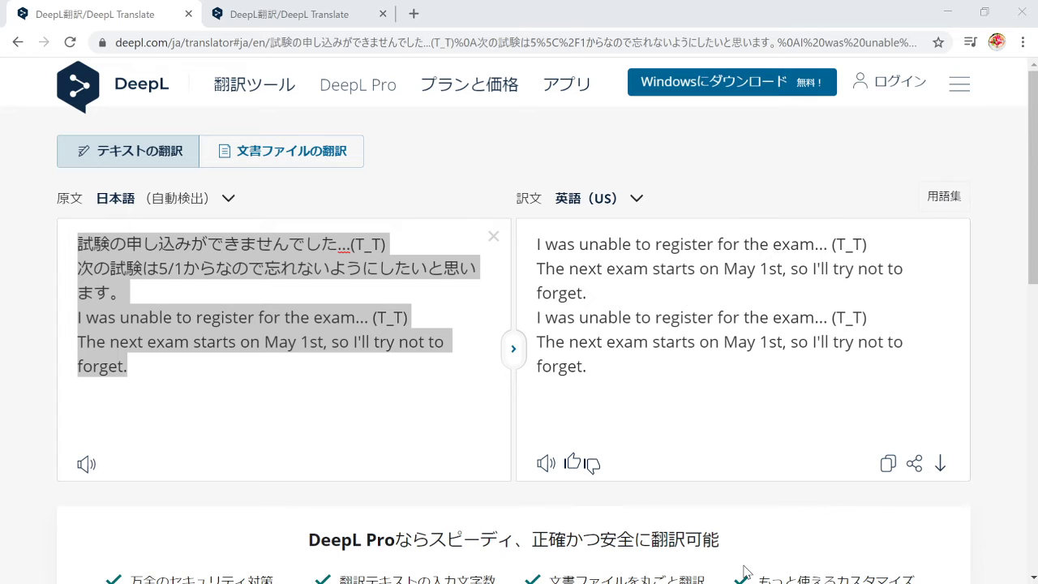
key(alt+Tab)
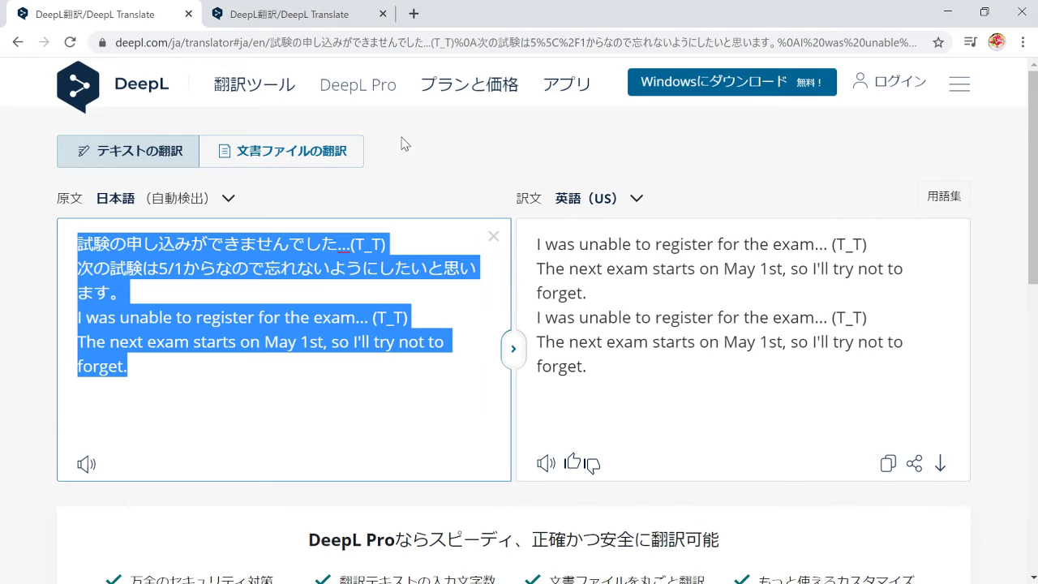
click(252, 9)
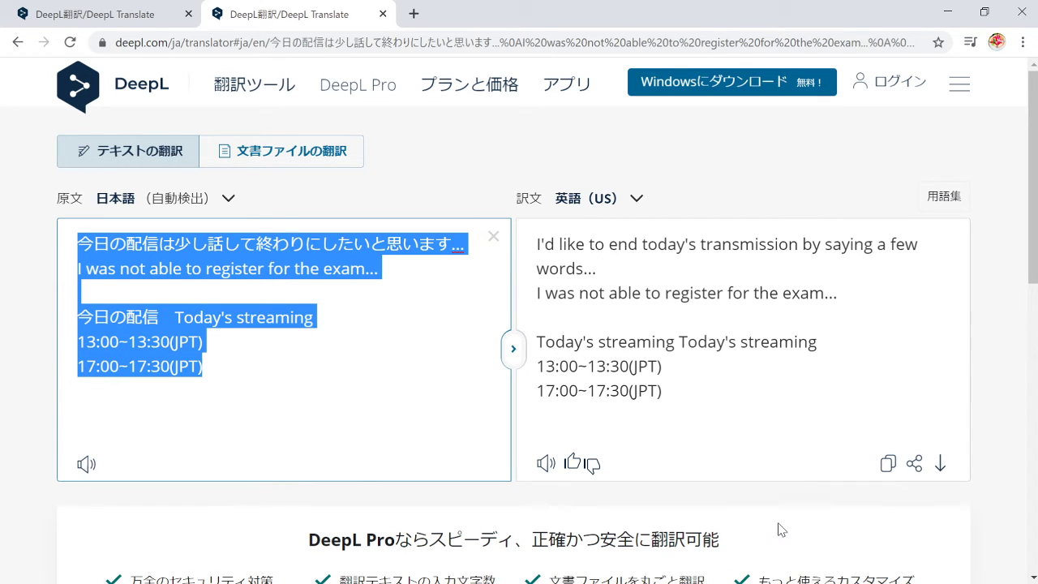
- Switch to the blank Paint canvas and add the heading text "detail 詳細" in its upper-left area
key(alt+Tab)
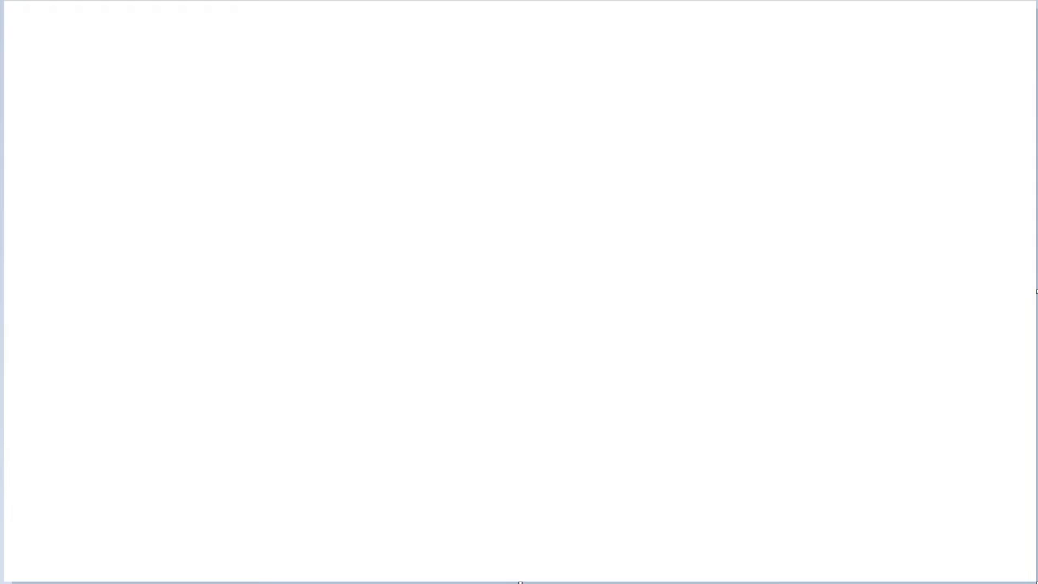
drag(40, 18, 593, 98)
text(deta)
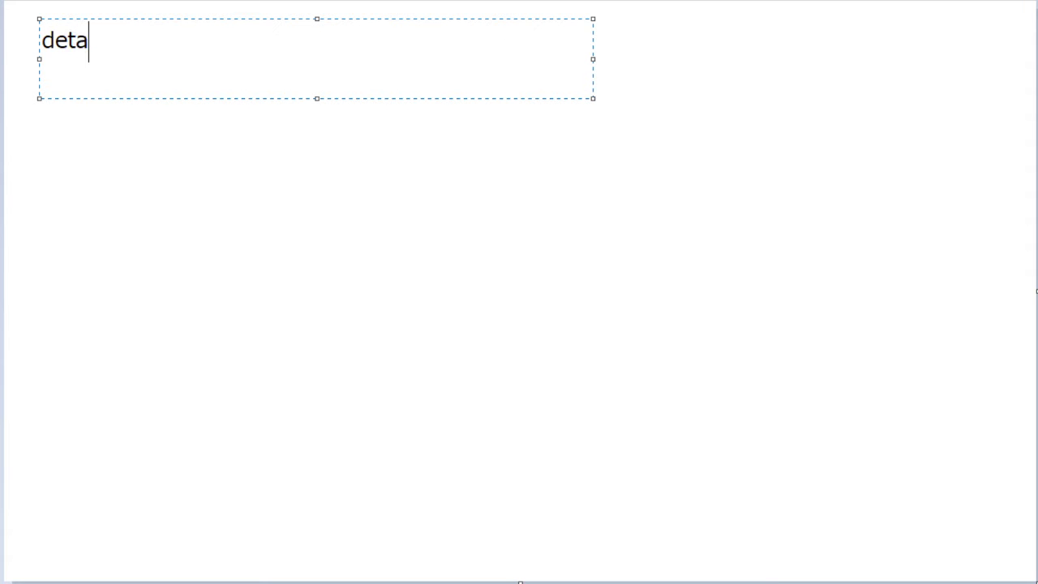
text(il )
text(shousai)
key(space)
key(Return)
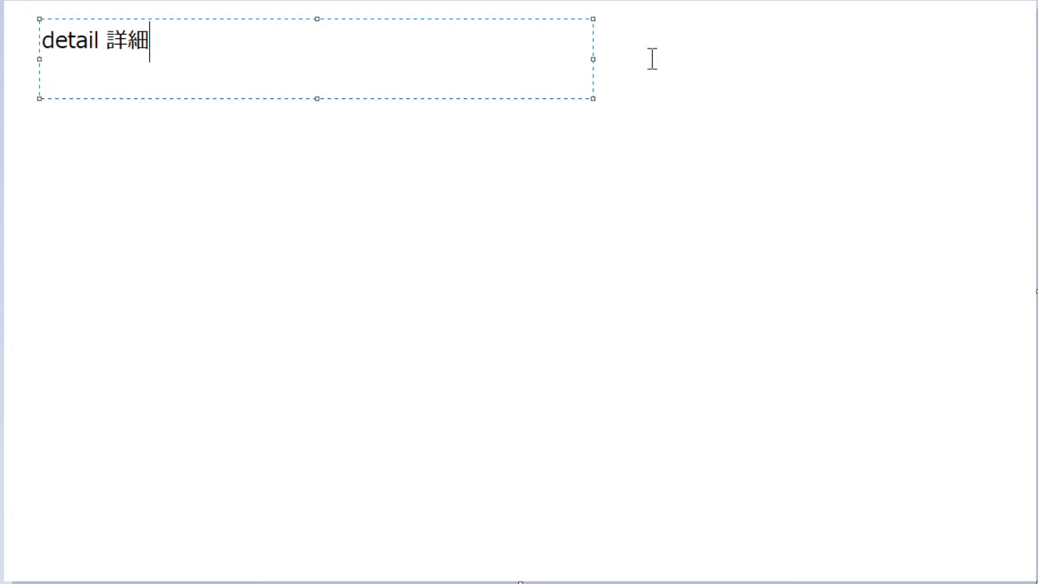
- Place the copied bilingual exam message in a large text box on the right side of the canvas, below the heading's level
drag(661, 69, 995, 387)
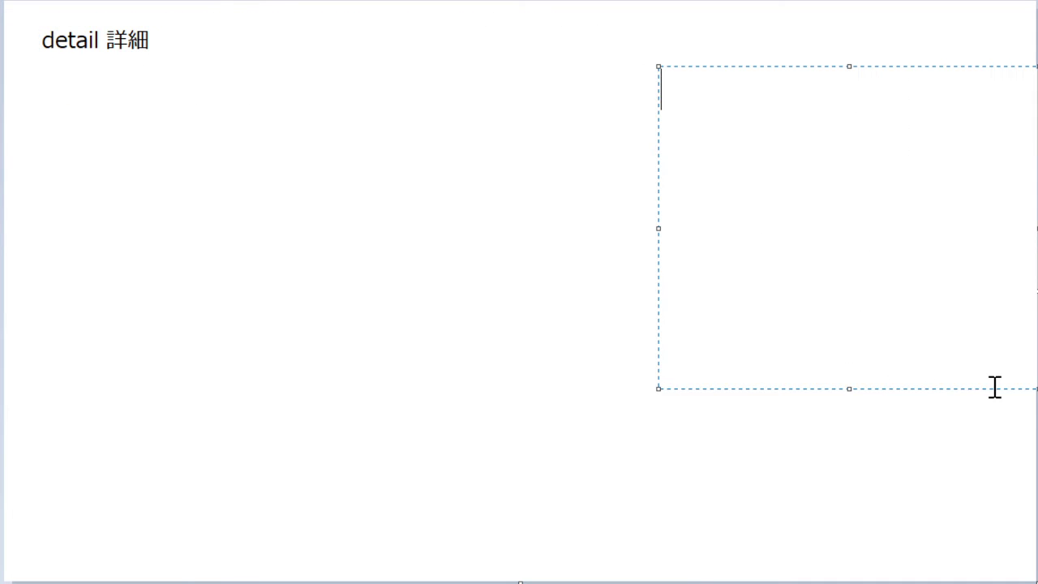
key(ctrl+v)
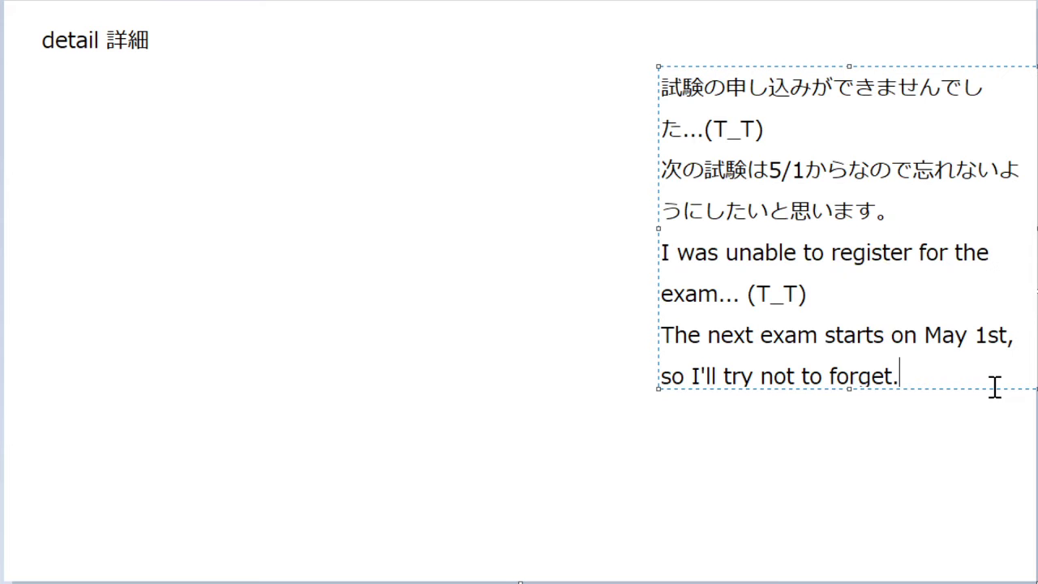
click(989, 521)
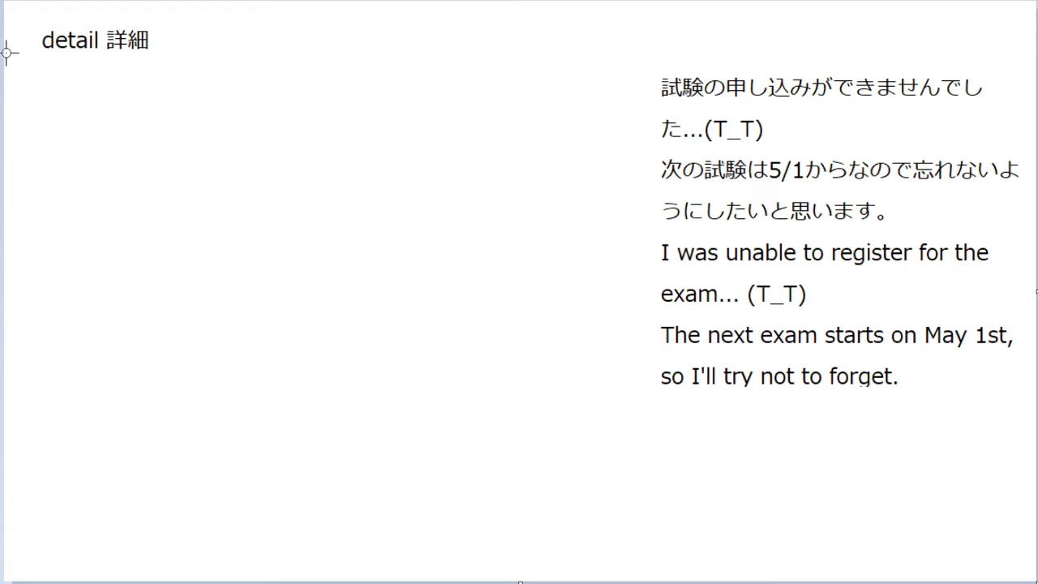
- Draw a large black-outlined rectangle below the heading, filling the canvas area left of the exam message
drag(7, 52, 652, 579)
key(Escape)
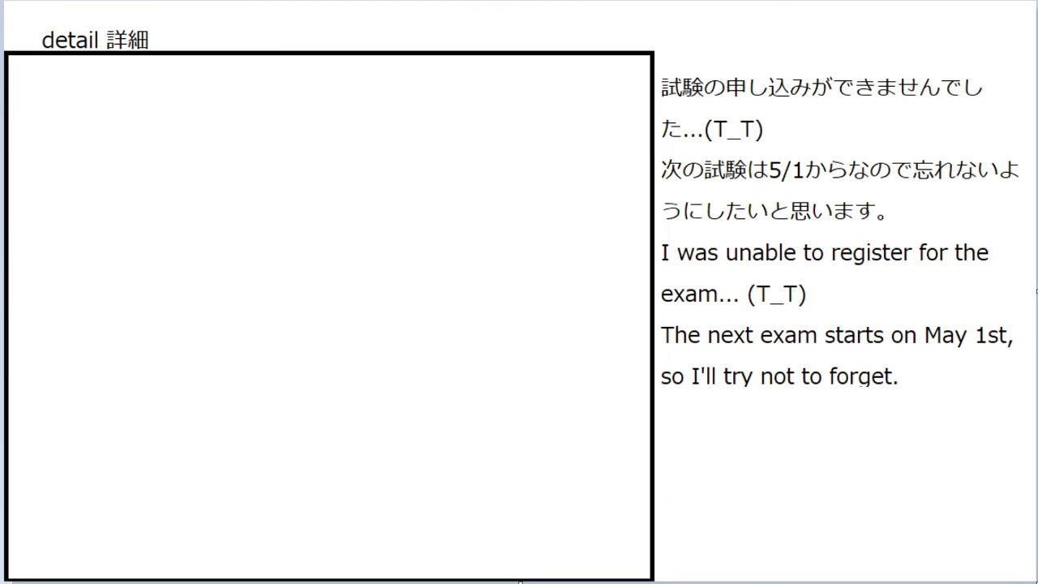